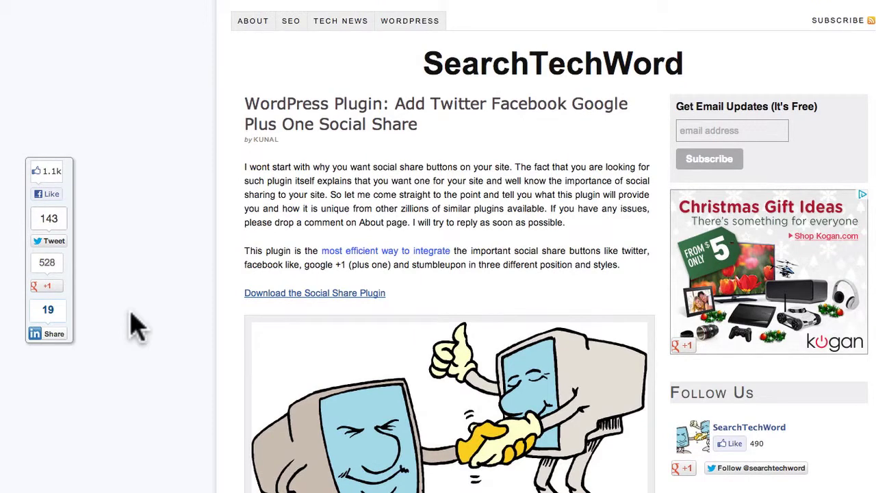
# Read through the social share plugin article, including its key features and what makes it unique
pyautogui.scroll(-1, 137, 327)
pyautogui.scroll(-9, 164, 303)
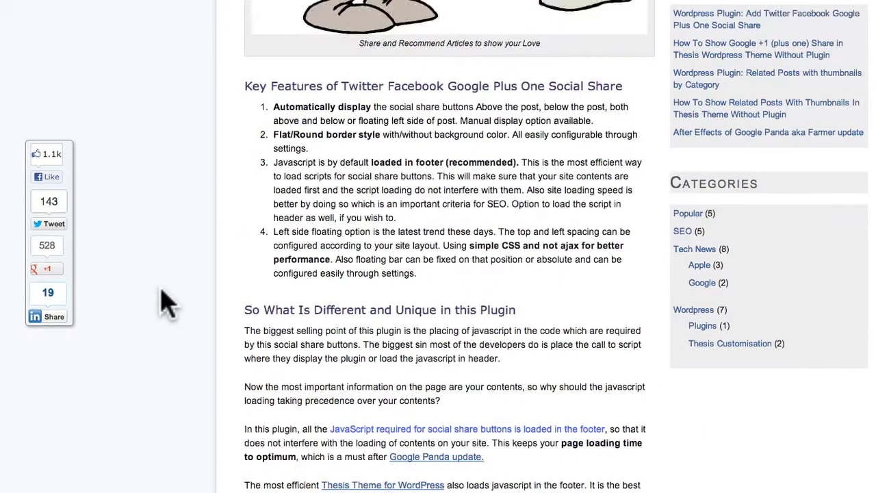
pyautogui.scroll(-3, 164, 303)
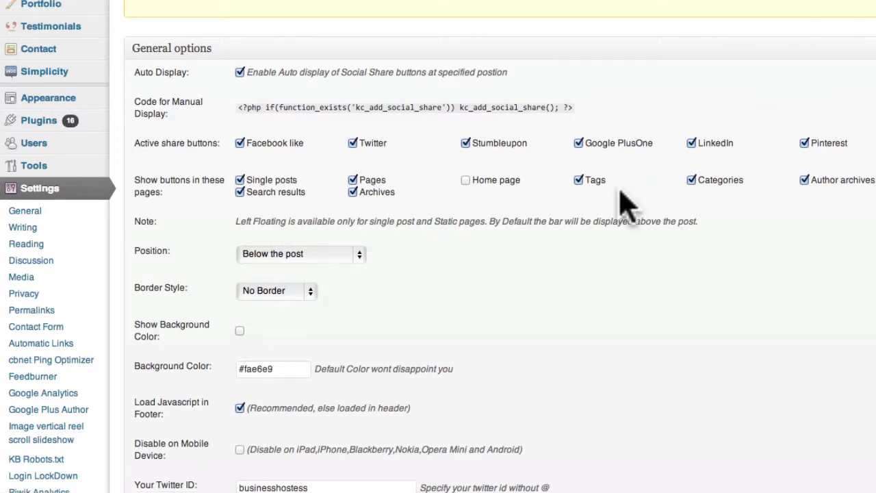
# Review the TF Social Share general options, the available border styles, and the floating bar and button width settings
pyautogui.scroll(-3, 547, 236)
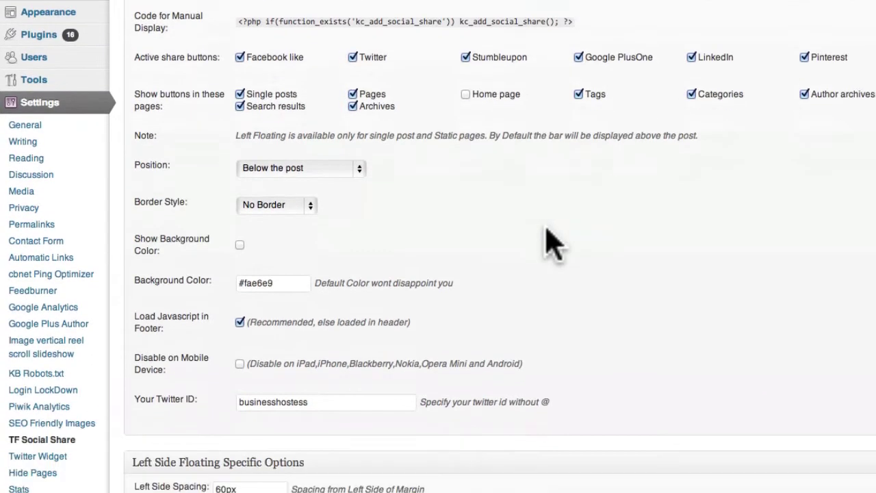
pyautogui.scroll(1, 549, 239)
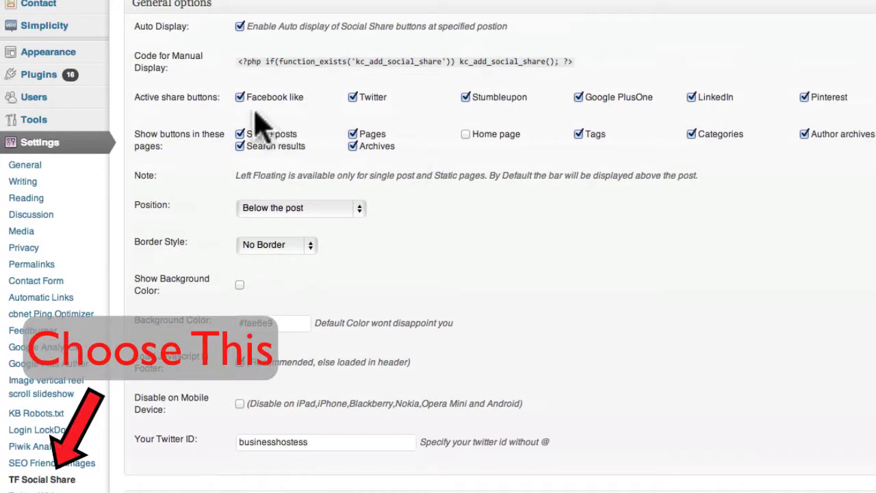
pyautogui.click(279, 246)
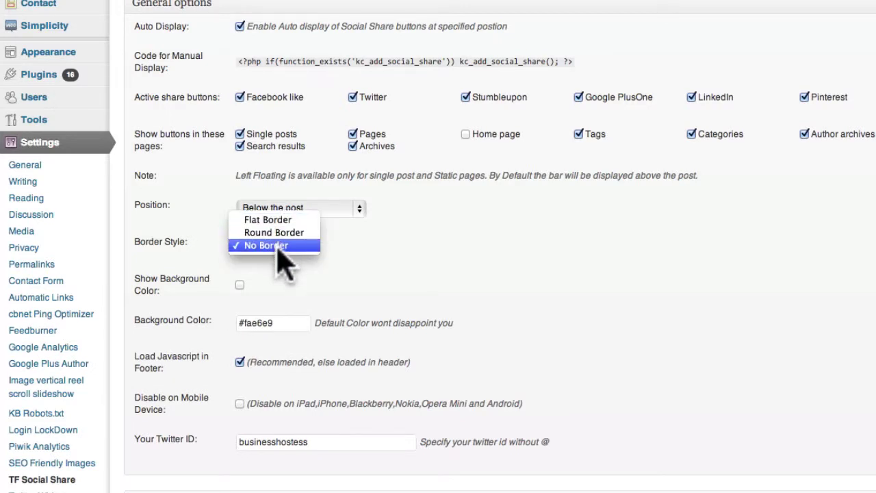
pyautogui.click(279, 246)
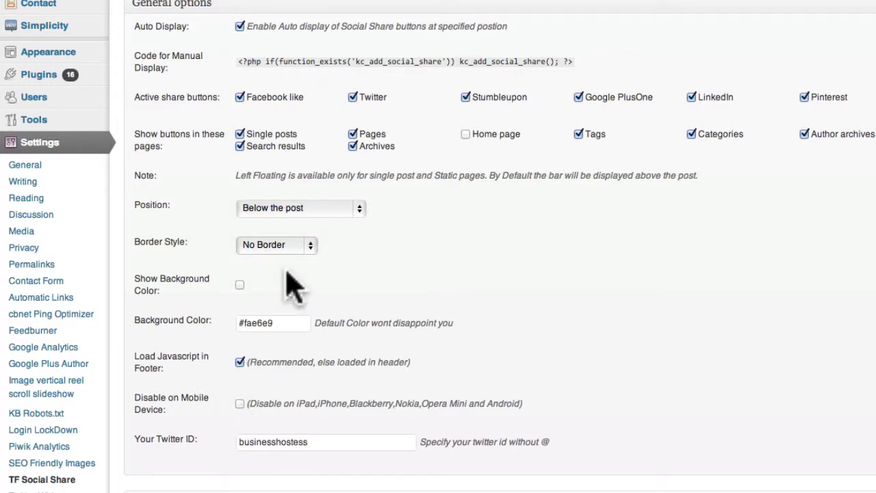
pyautogui.scroll(-5, 340, 305)
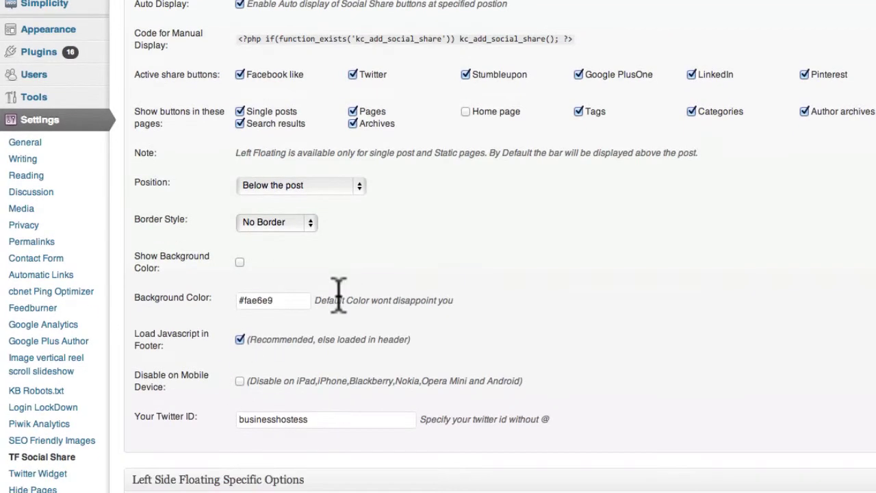
pyautogui.scroll(-3, 340, 310)
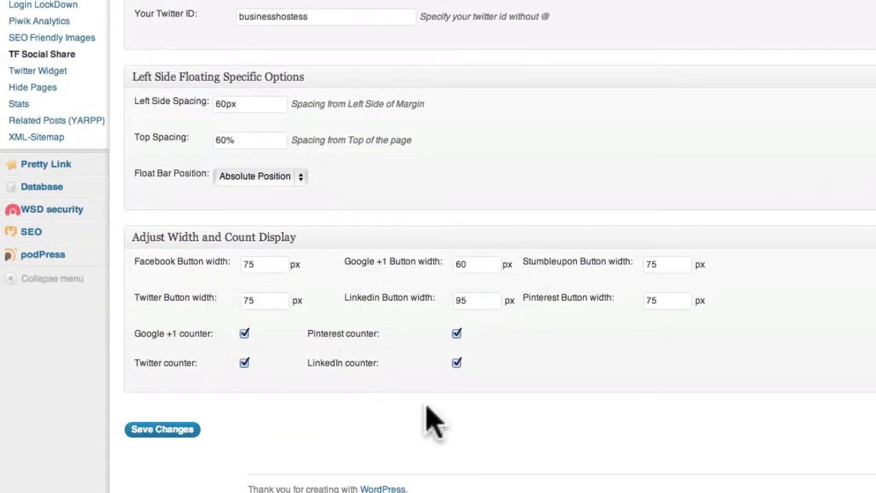
# Check which positions relative to the post are available for the share buttons, without changing the current choice
pyautogui.scroll(10, 547, 406)
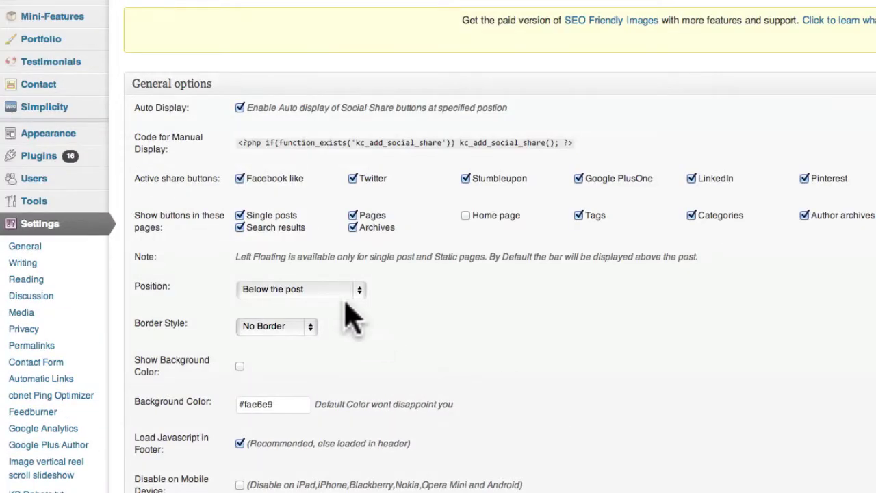
pyautogui.click(356, 292)
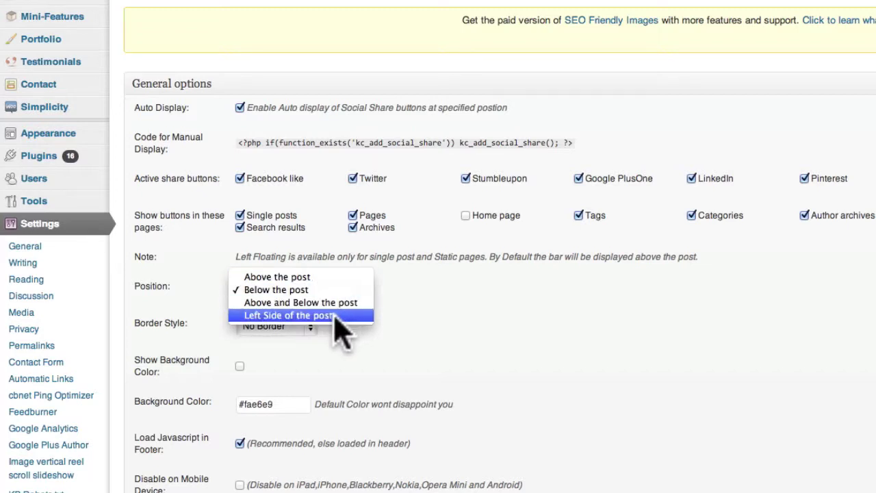
pyautogui.click(479, 342)
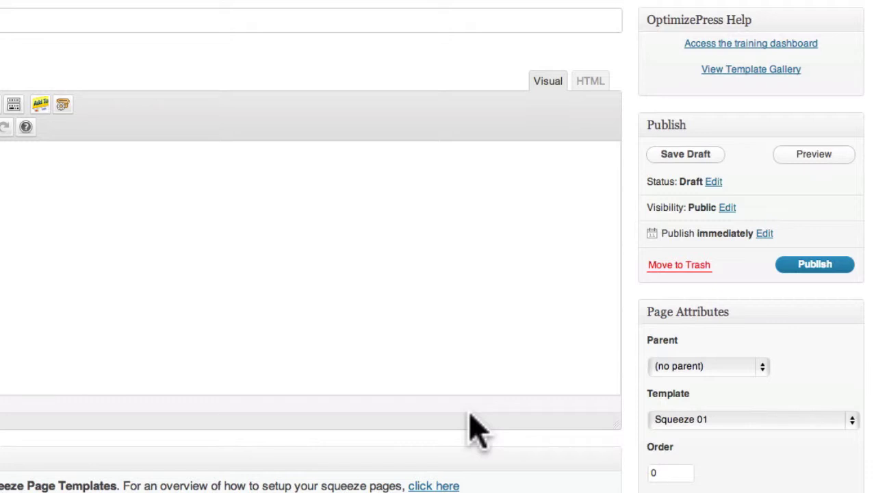
# Expand the Overall Page Settings (Squeeze) section within the page's Squeeze Page Options
pyautogui.scroll(-3, 477, 427)
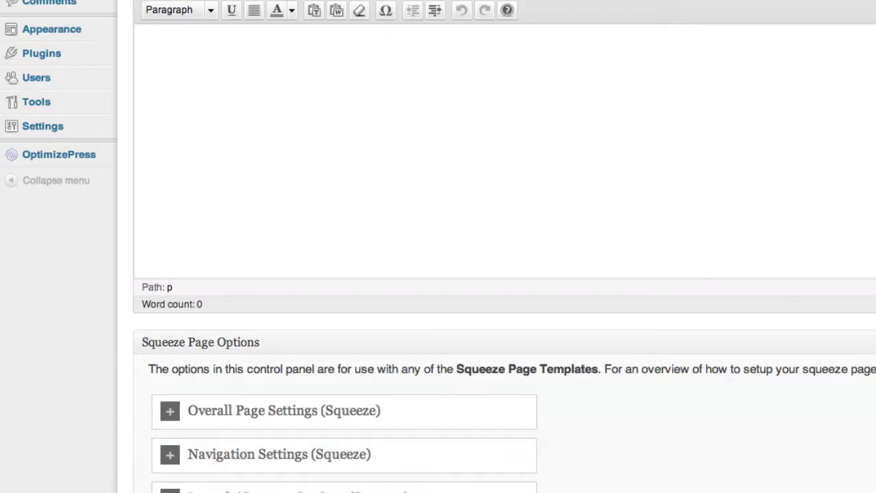
pyautogui.click(156, 334)
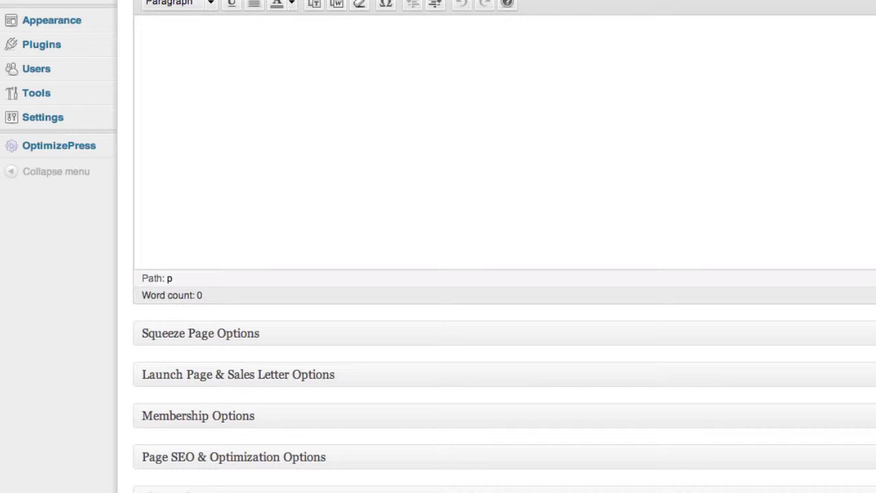
pyautogui.click(202, 333)
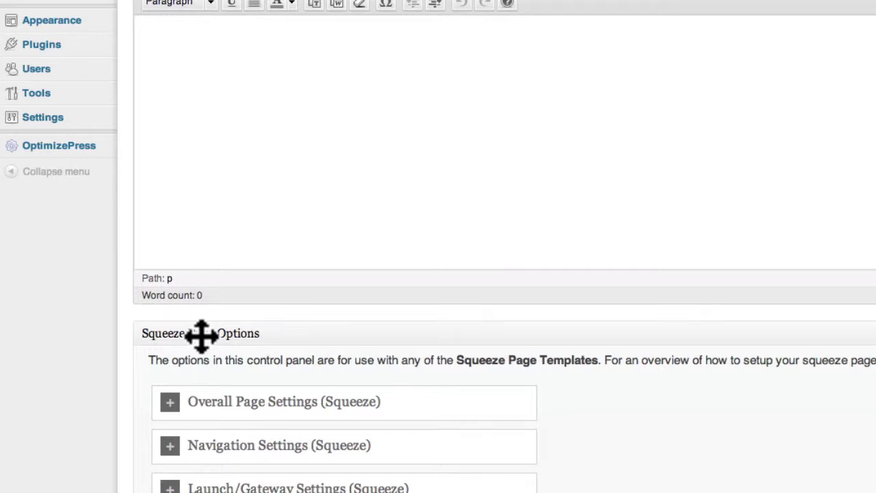
pyautogui.click(169, 404)
pyautogui.scroll(-5, 168, 417)
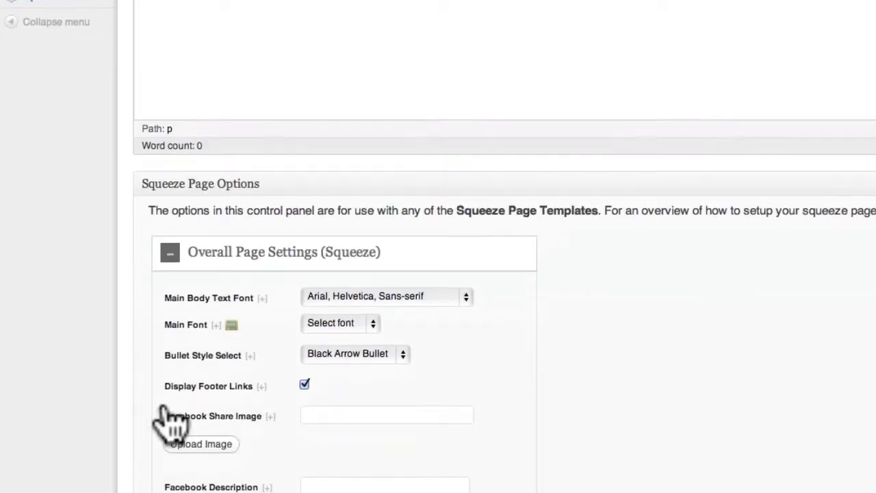
# Review the Facebook Description, Page to Share and Custom Share URL settings, keeping Auto Draft as the page to share
pyautogui.scroll(-3, 171, 421)
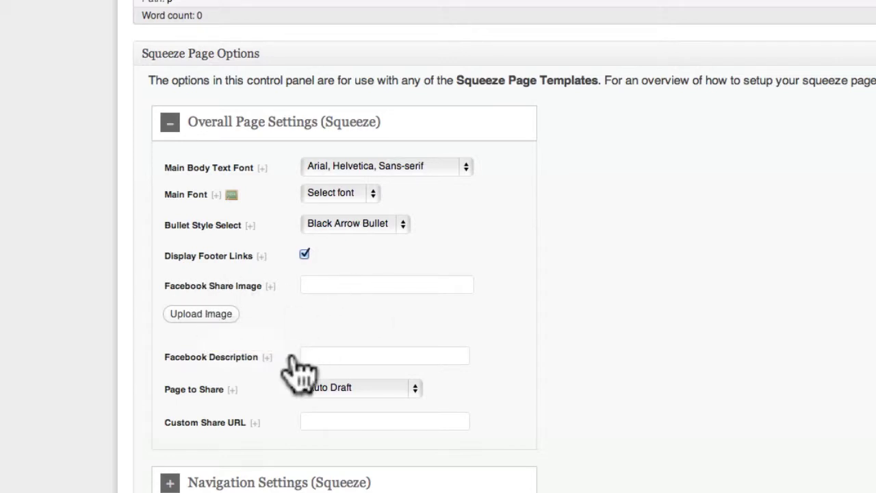
pyautogui.click(323, 355)
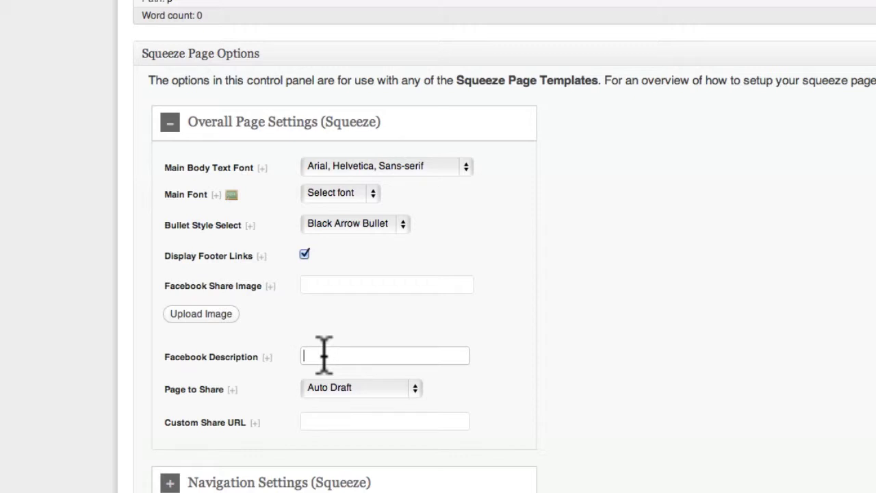
pyautogui.click(324, 384)
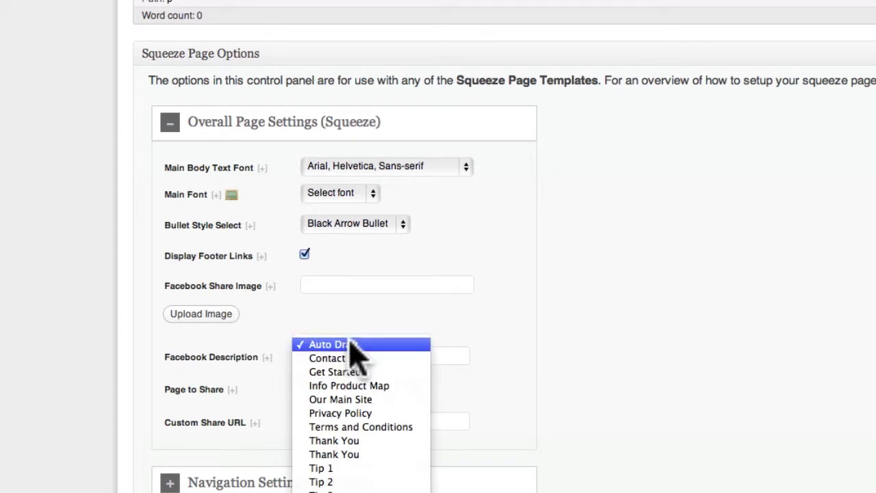
pyautogui.click(353, 344)
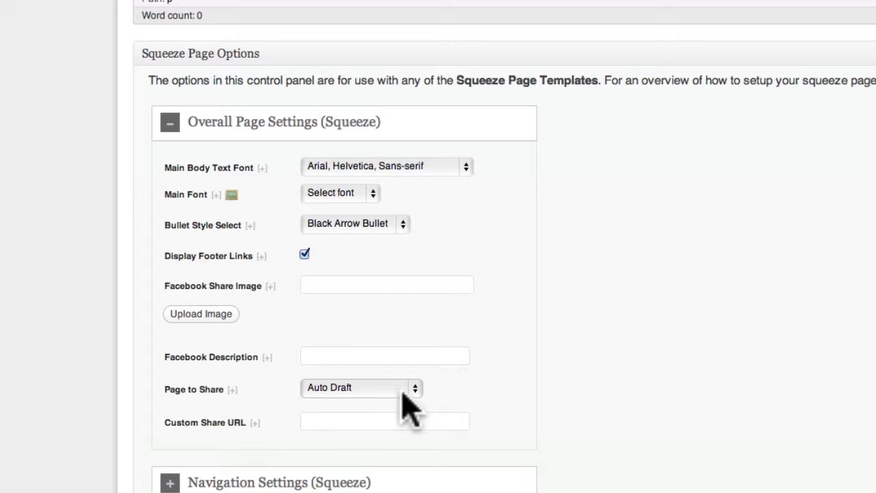
pyautogui.click(368, 420)
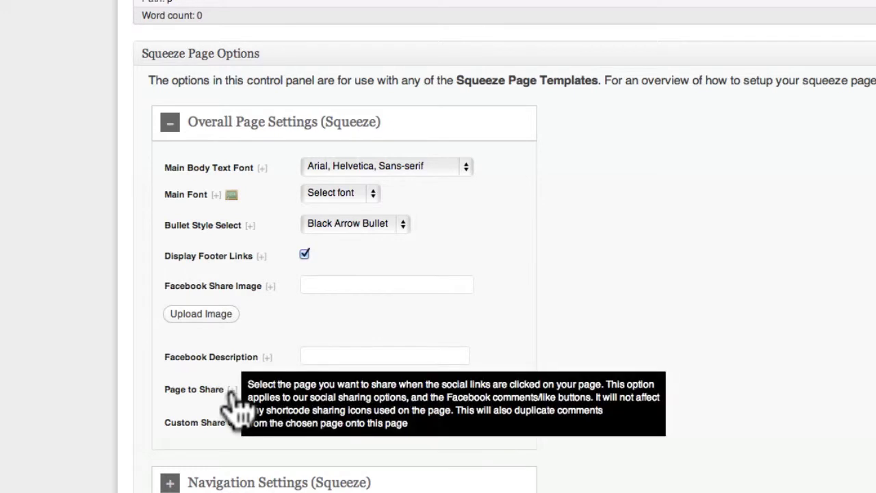
pyautogui.click(327, 389)
pyautogui.click(340, 389)
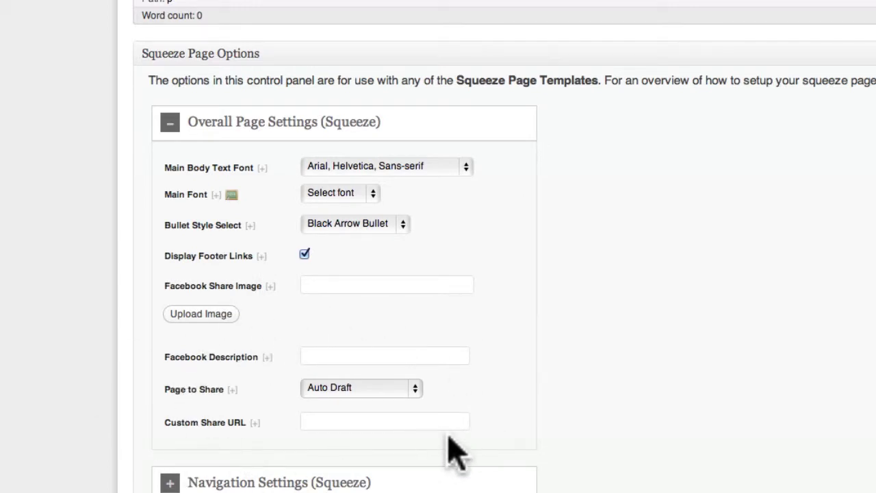
# Expand the Social Media Settings (Squeeze) section and activate social media for the page
pyautogui.scroll(-8, 455, 451)
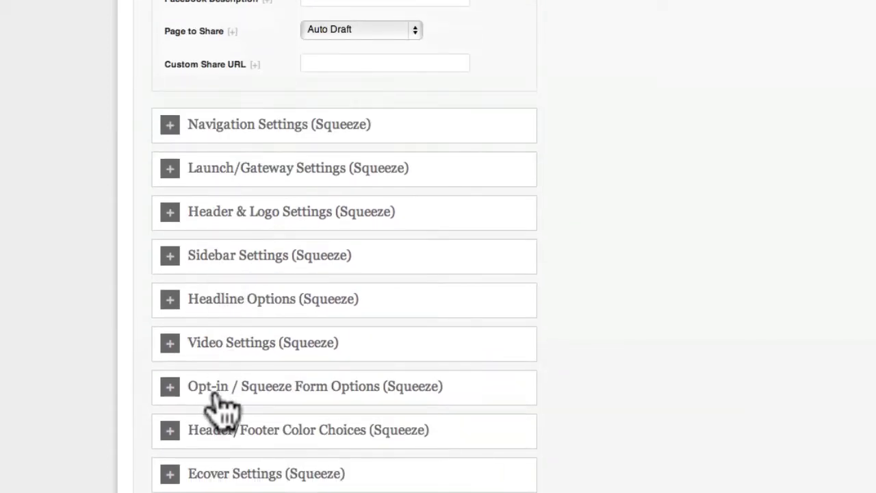
pyautogui.scroll(-5, 213, 395)
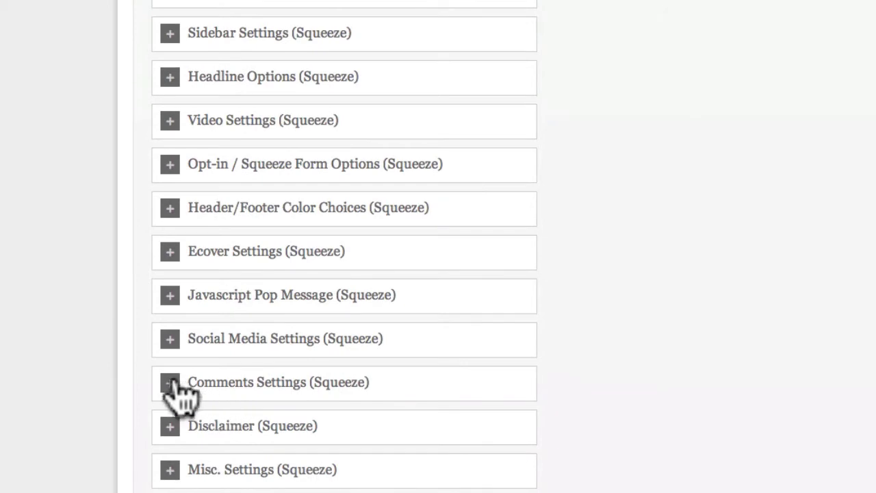
pyautogui.click(171, 338)
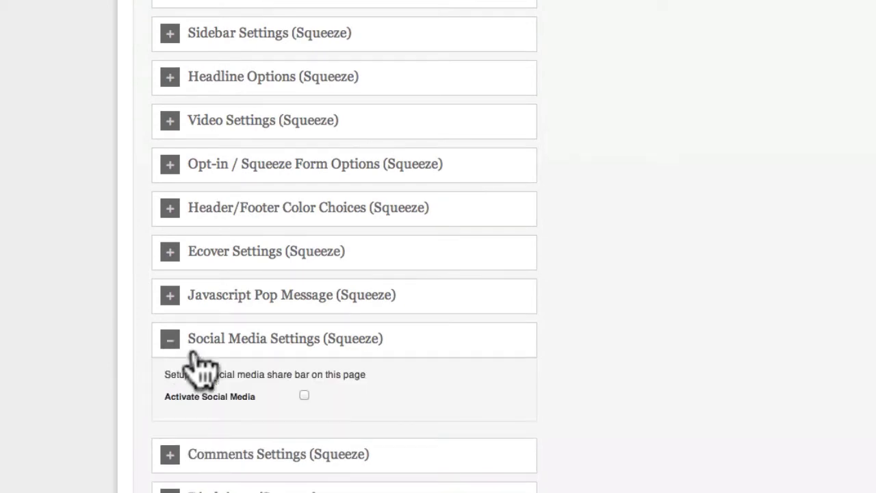
pyautogui.click(304, 395)
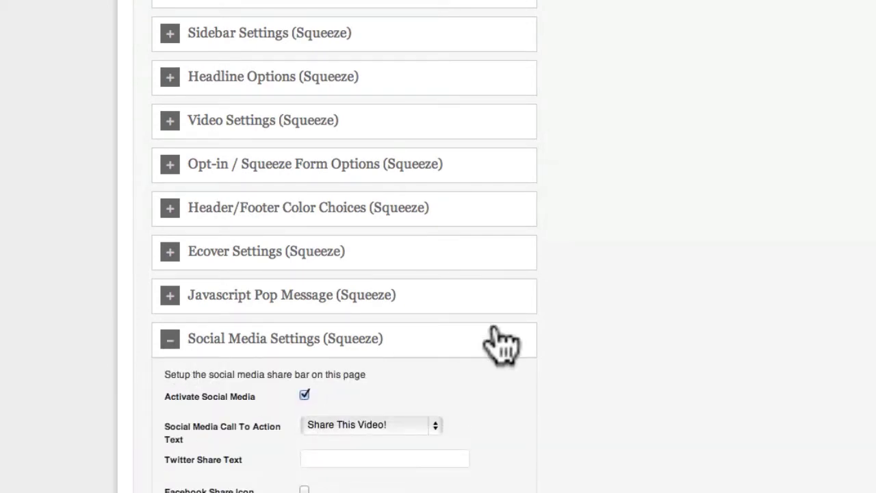
# Keep "Share This Video!" as the social media call to action text and enable the Facebook Share Icon
pyautogui.scroll(-5, 495, 330)
pyautogui.click(407, 179)
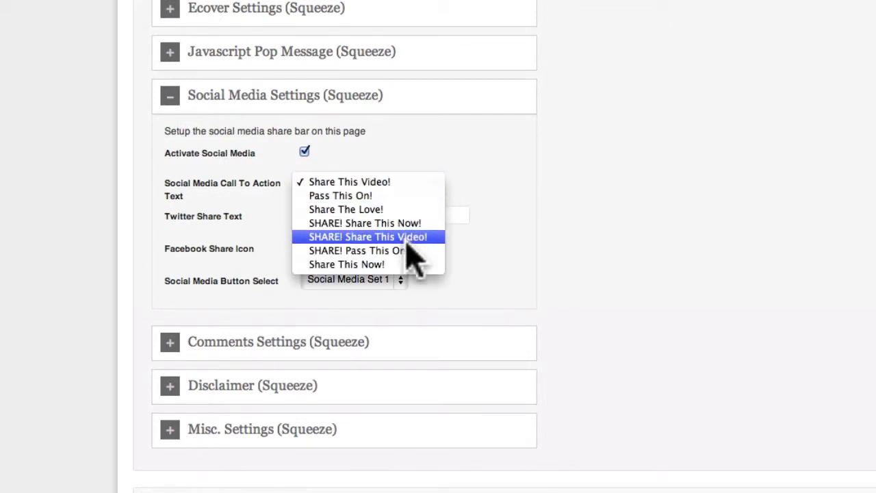
pyautogui.click(377, 186)
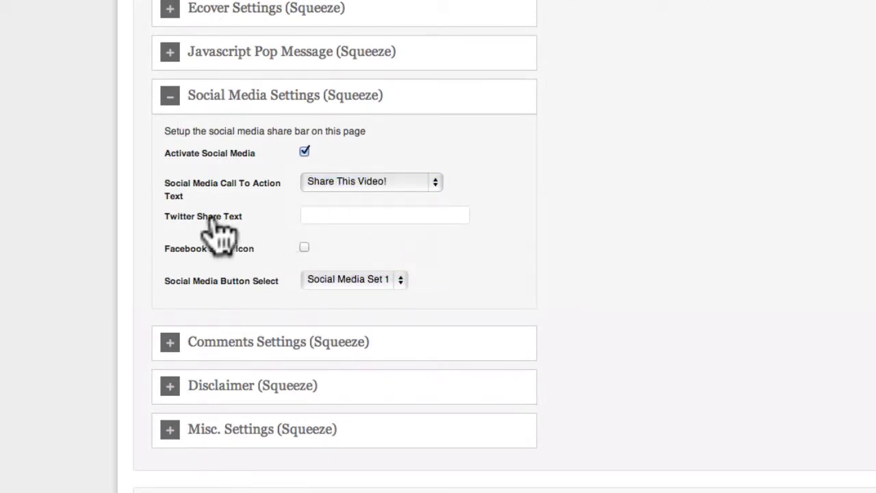
pyautogui.click(312, 215)
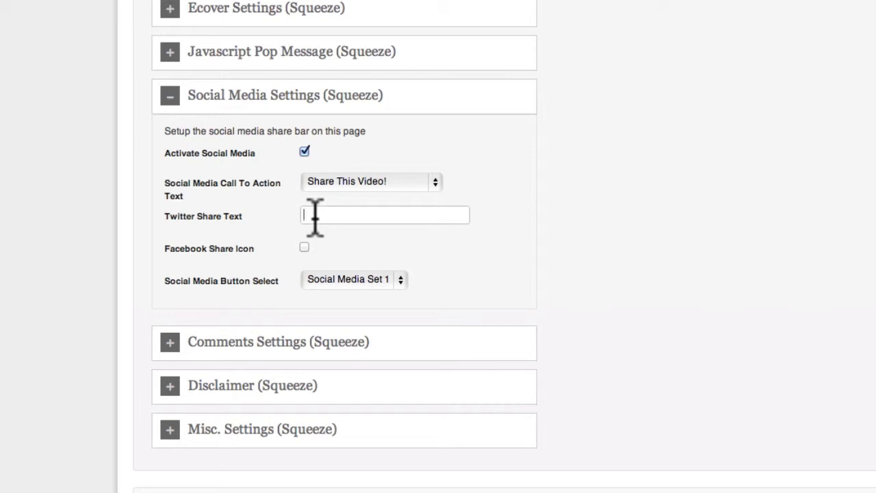
pyautogui.click(305, 247)
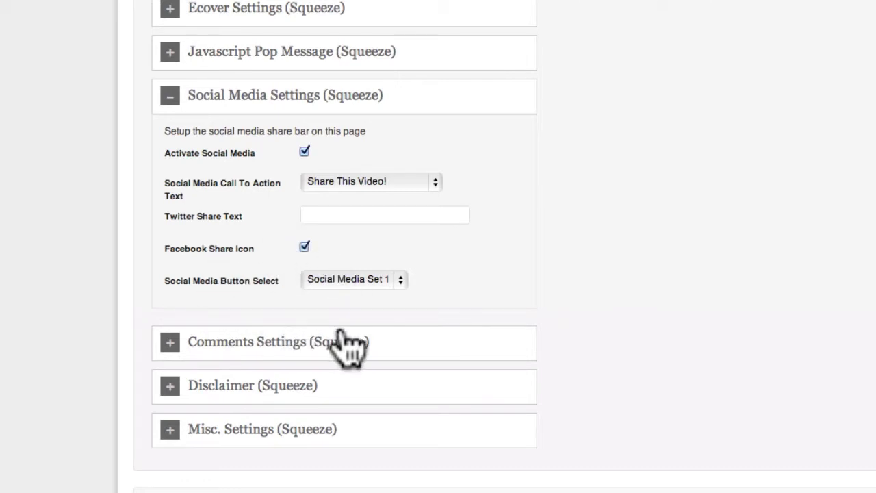
# Check the available social media button sets and keep Social Media Set 1 selected
pyautogui.scroll(-10, 293, 273)
pyautogui.scroll(3, 294, 273)
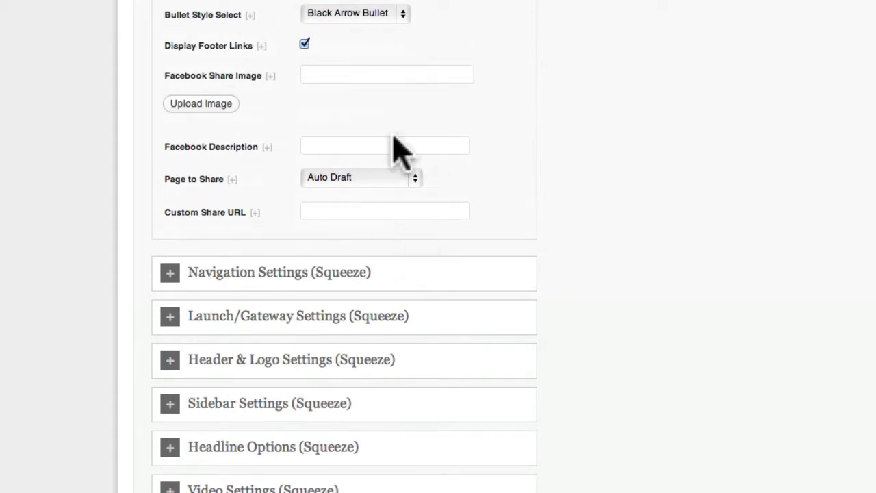
pyautogui.scroll(-10, 441, 233)
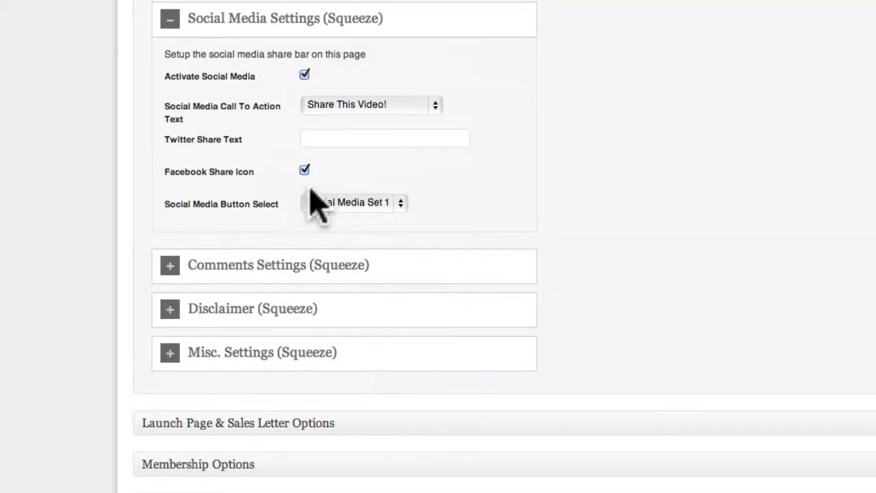
pyautogui.click(385, 203)
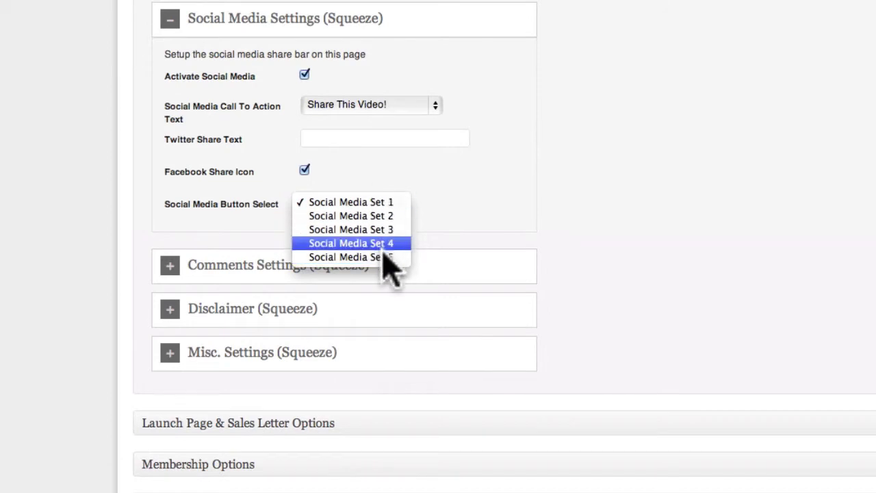
pyautogui.click(380, 203)
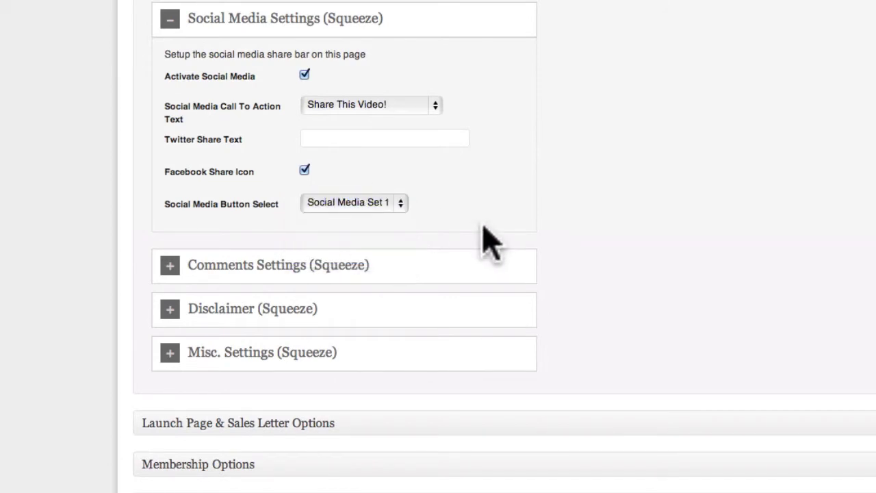
pyautogui.scroll(2, 489, 240)
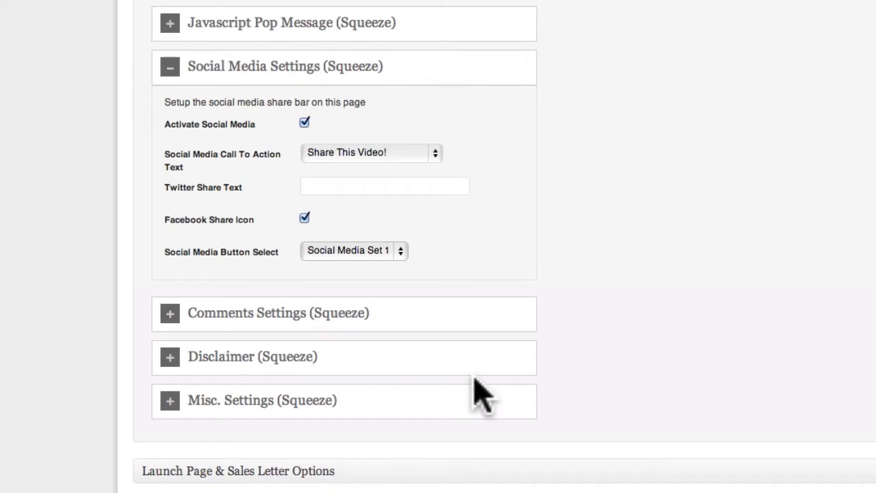